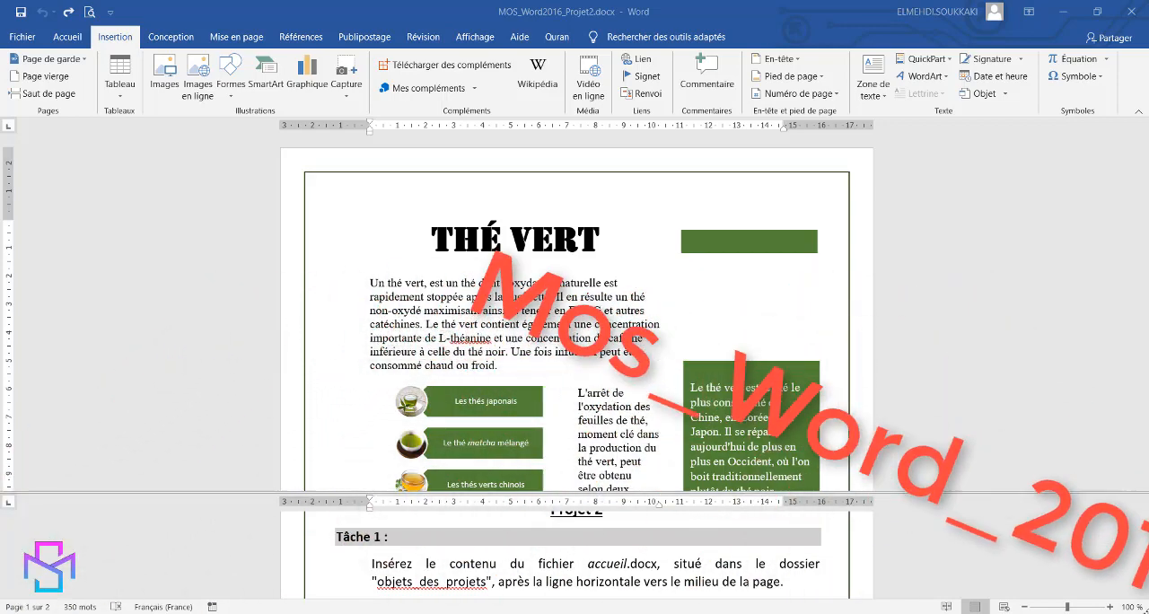
Insert the text of accueil.docx from the objets_des_projets folder on the blank line below the mid-page horizontal line.
scroll(931, 563, "up", 2)
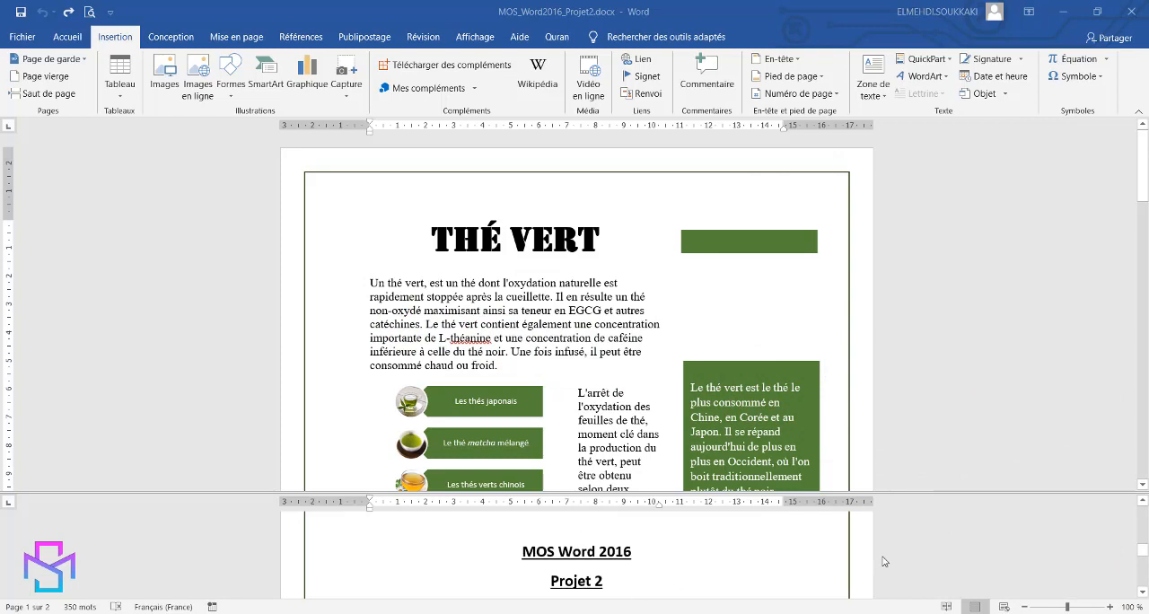
scroll(938, 550, "down", 2)
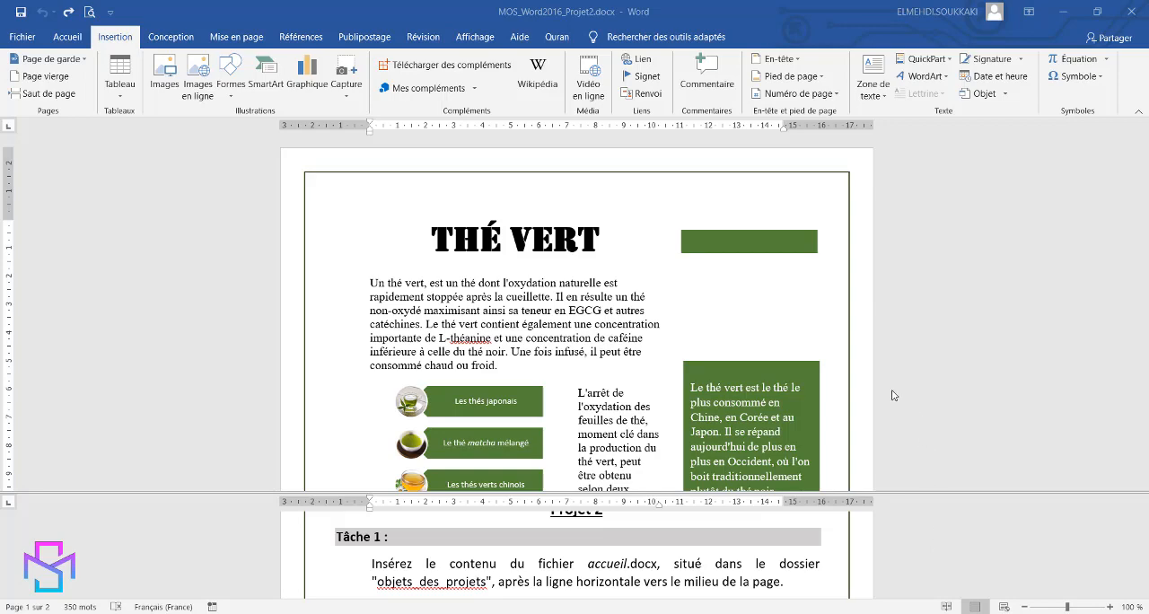
scroll(892, 391, "down", 6)
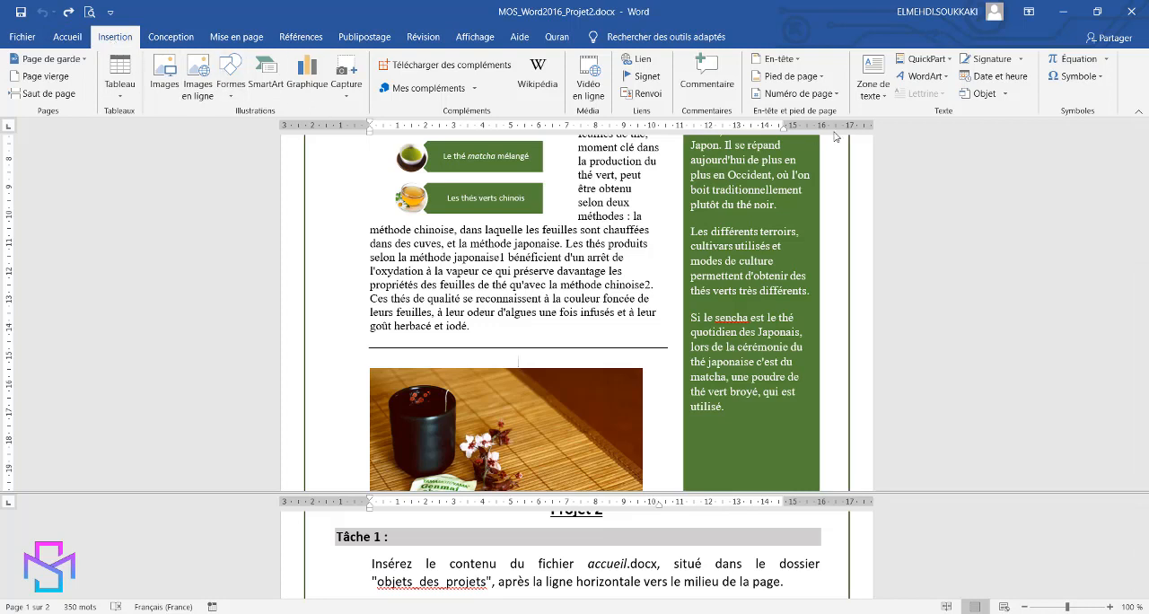
left_click(1007, 94)
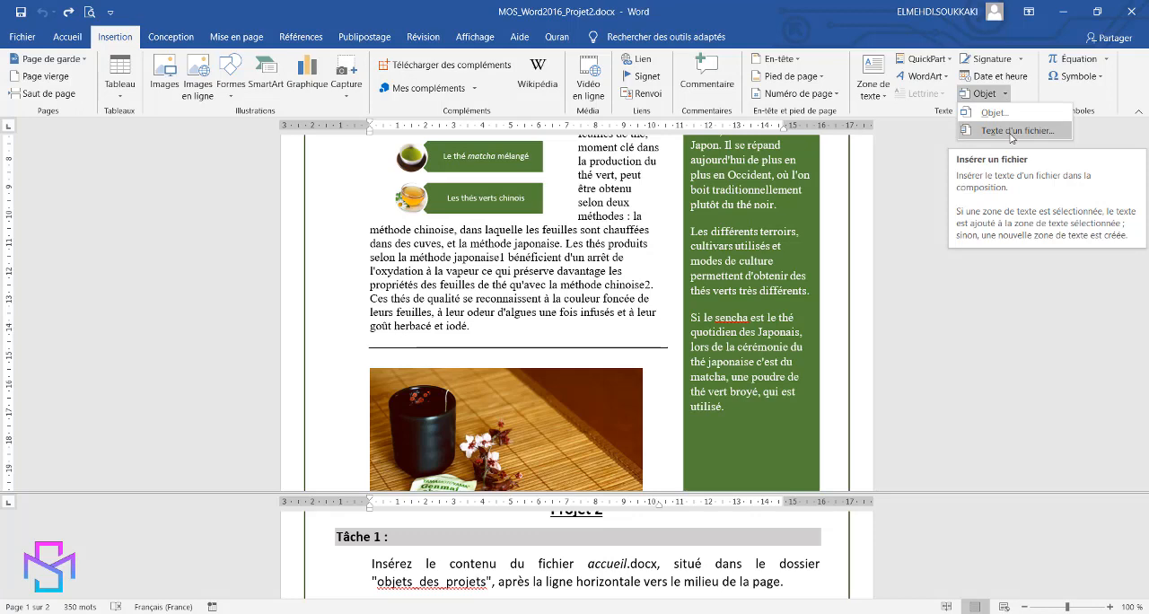
left_click(1012, 131)
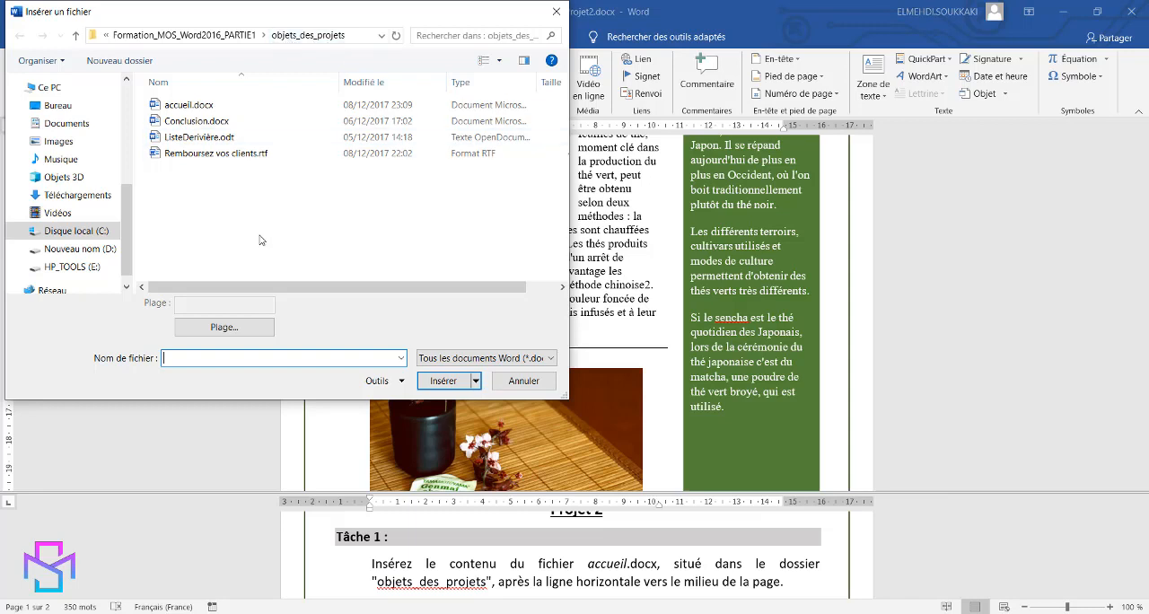
left_click(188, 105)
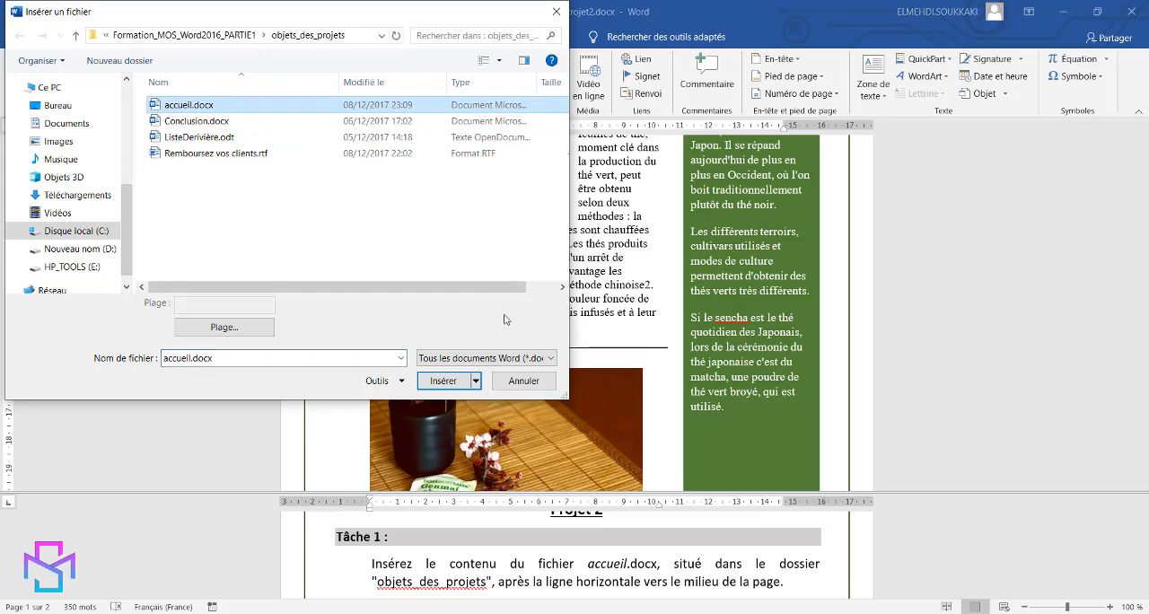
left_click(428, 386)
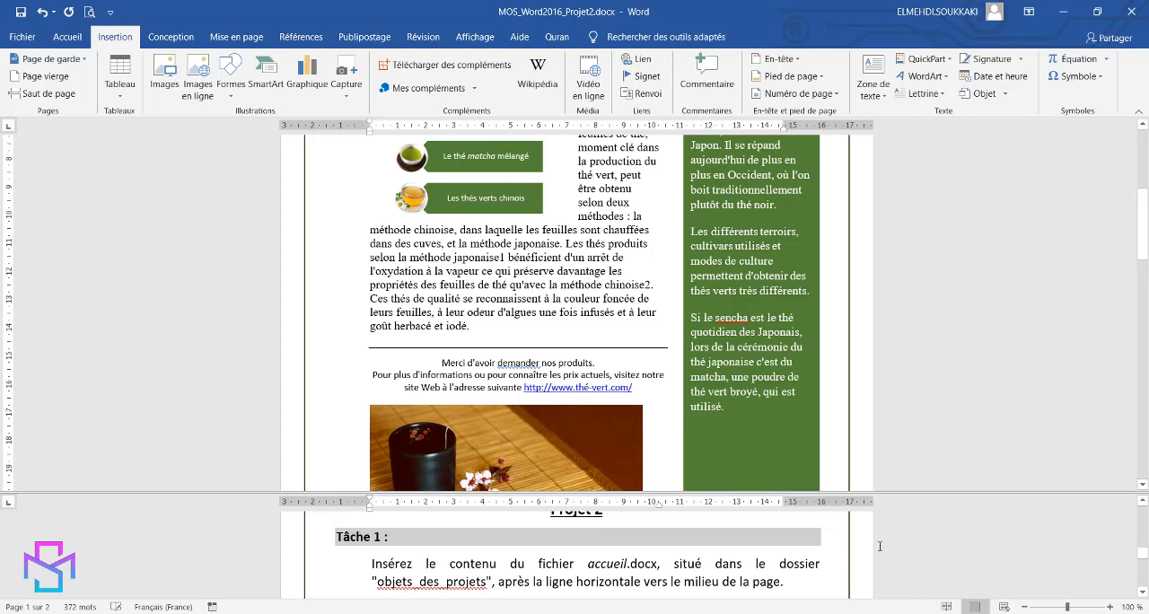
Apply the Arrondi adouci bevel effect to the picture of the tea cup, sachet and flower.
scroll(880, 549, "down", 2)
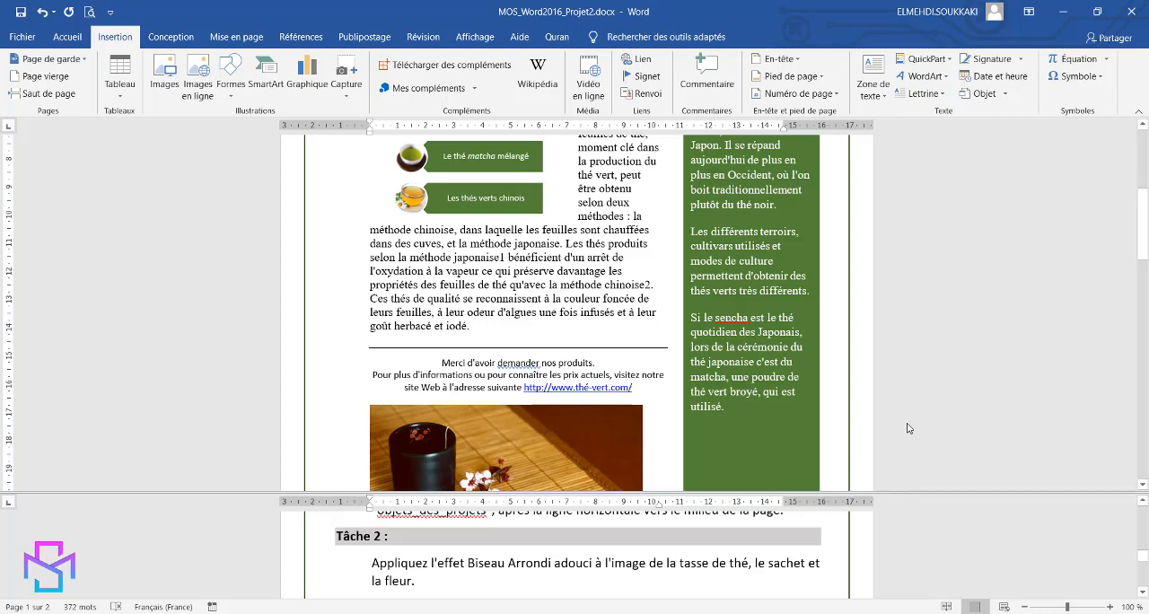
scroll(904, 408, "down", 3)
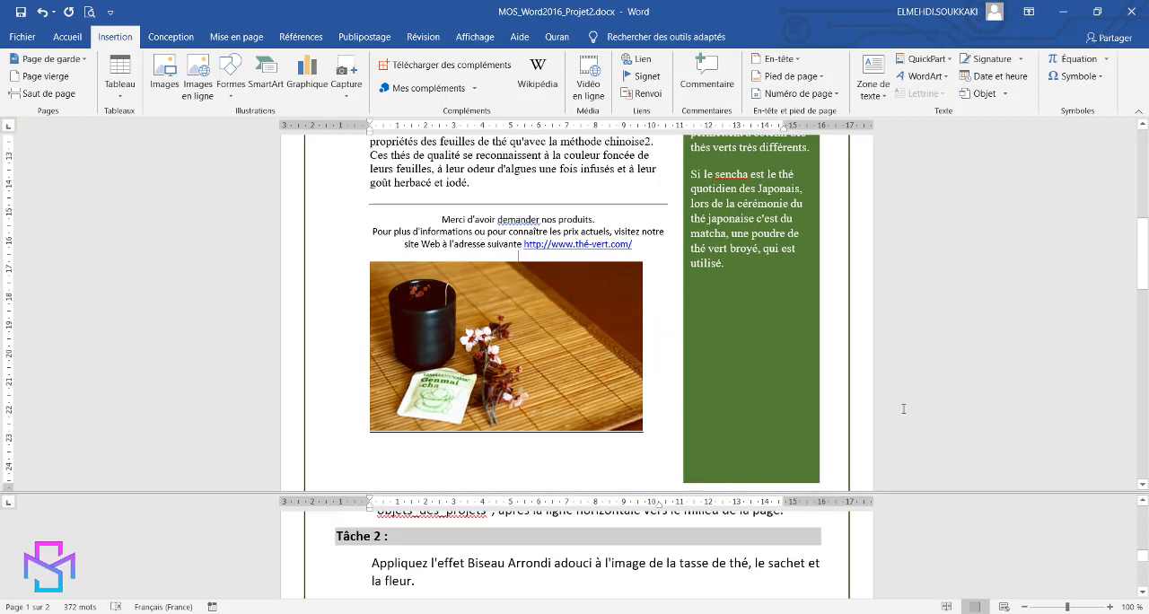
left_click(549, 360)
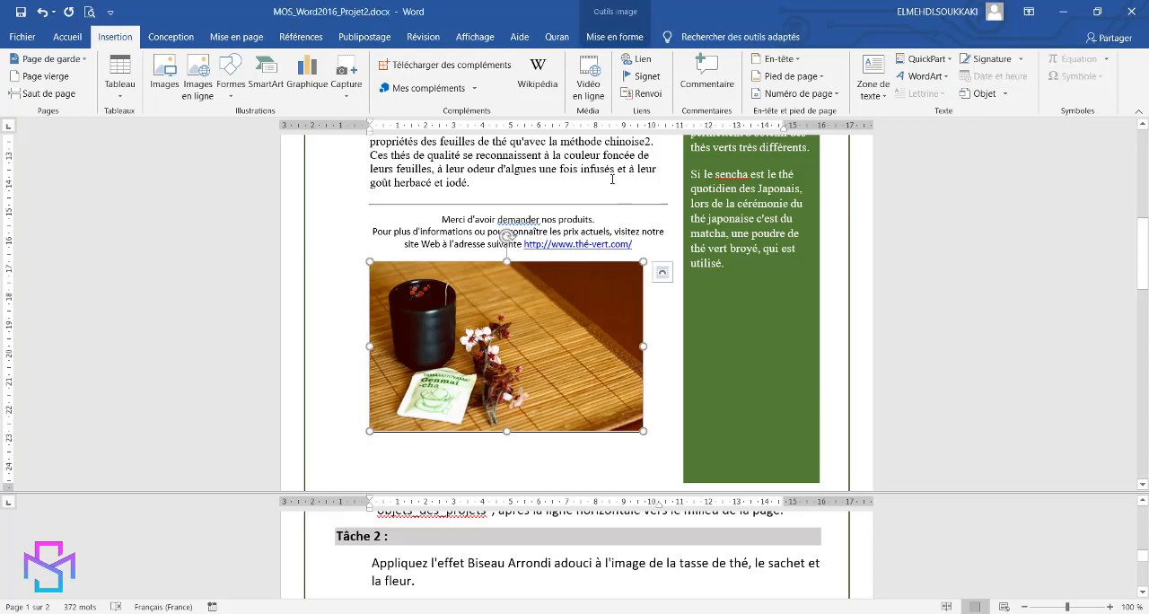
left_click(613, 44)
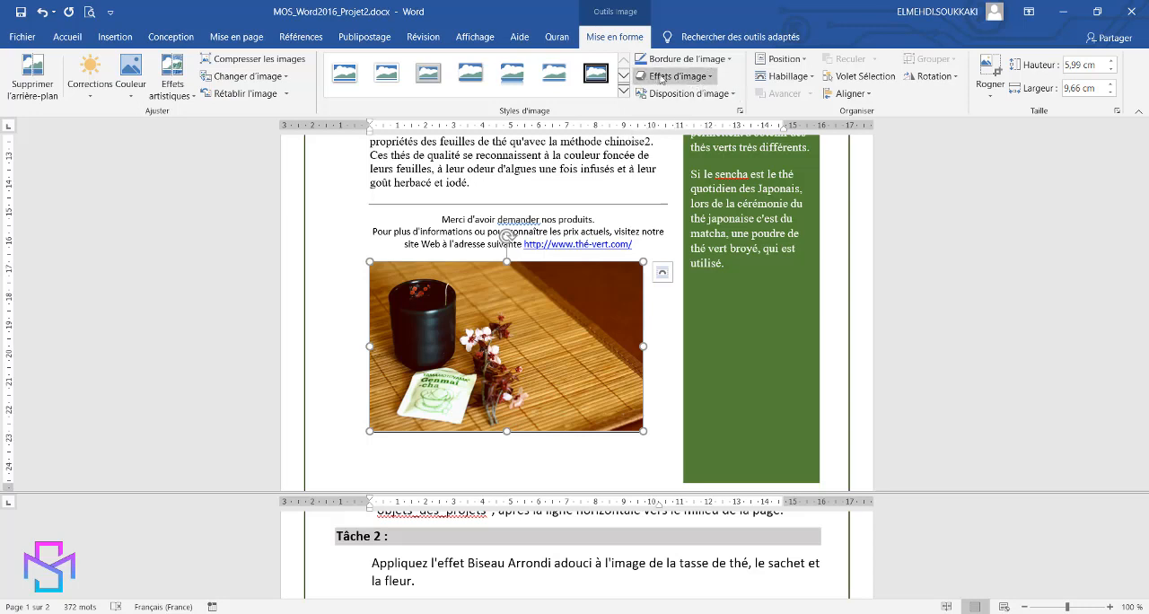
left_click(709, 79)
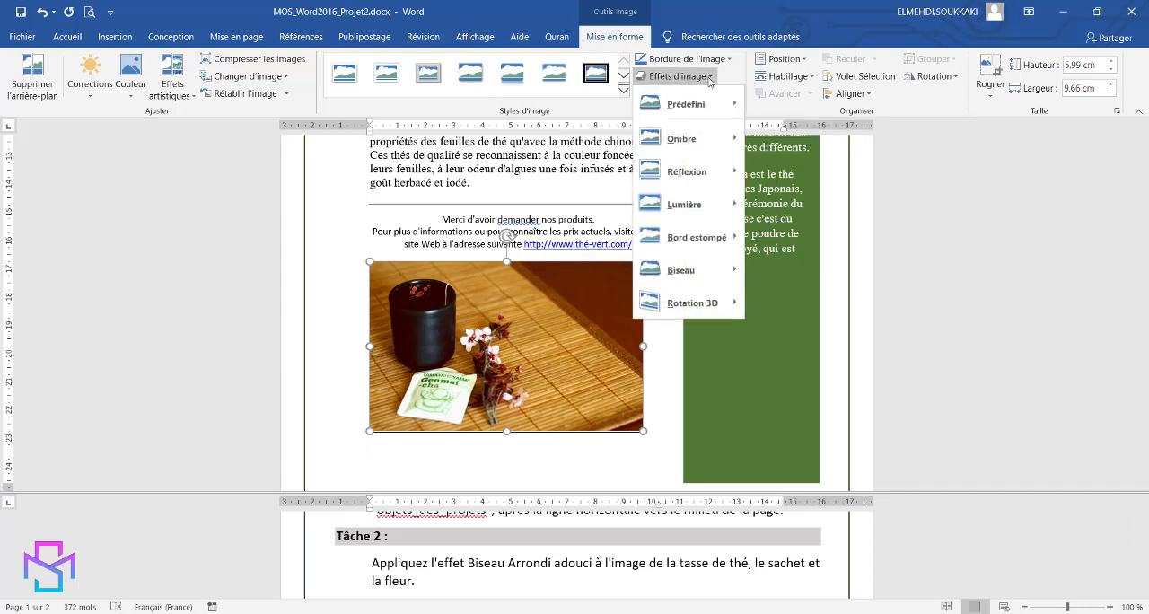
mouse_move(665, 274)
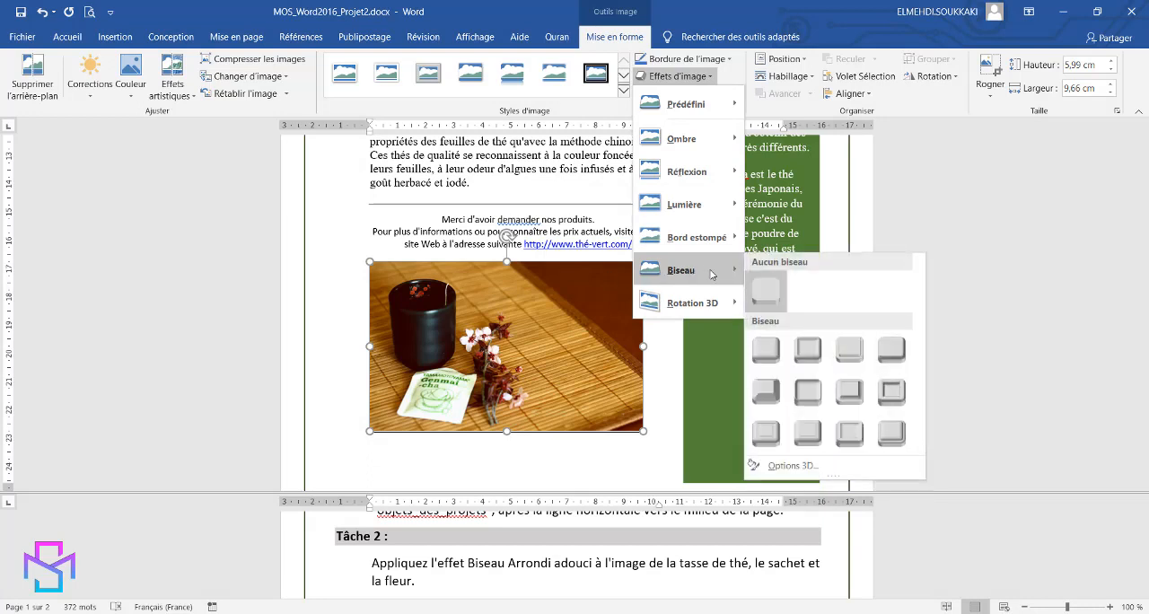
left_click(806, 393)
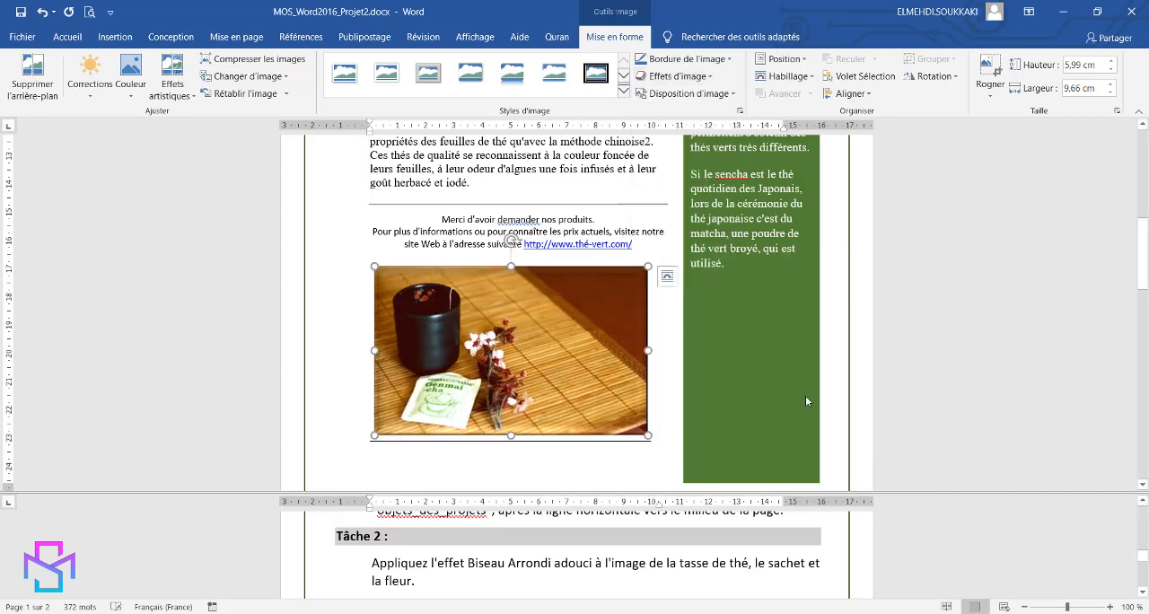
Move the picture of the tea cup, sachet and flower to directly below the THÉ VERT title.
left_click(920, 525)
scroll(920, 524, "down", 2)
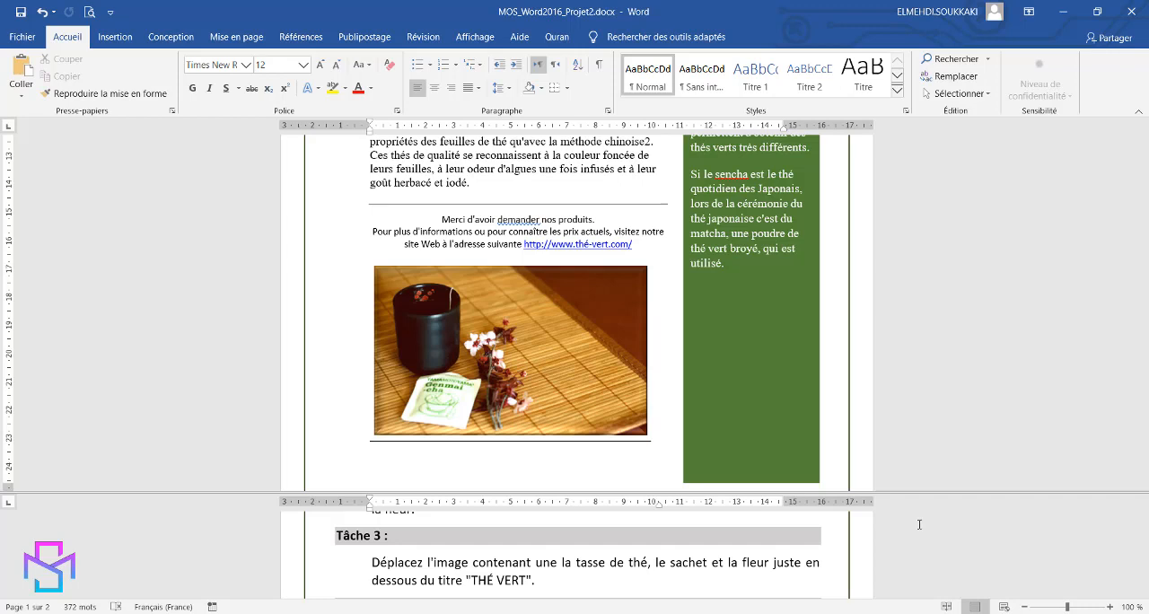
left_click(567, 359)
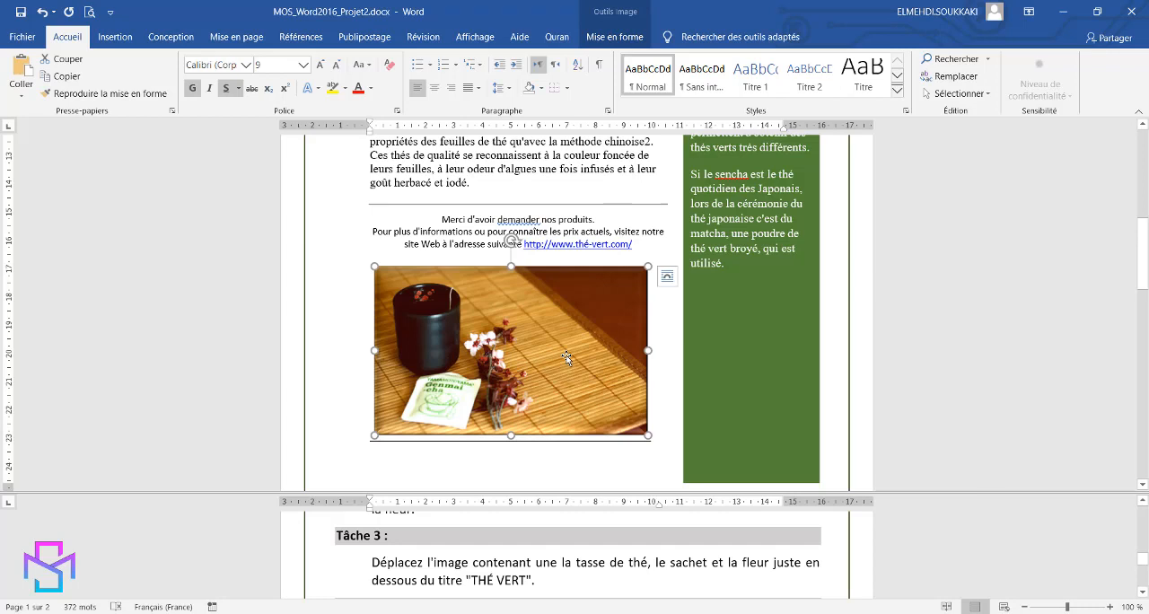
right_click(566, 359)
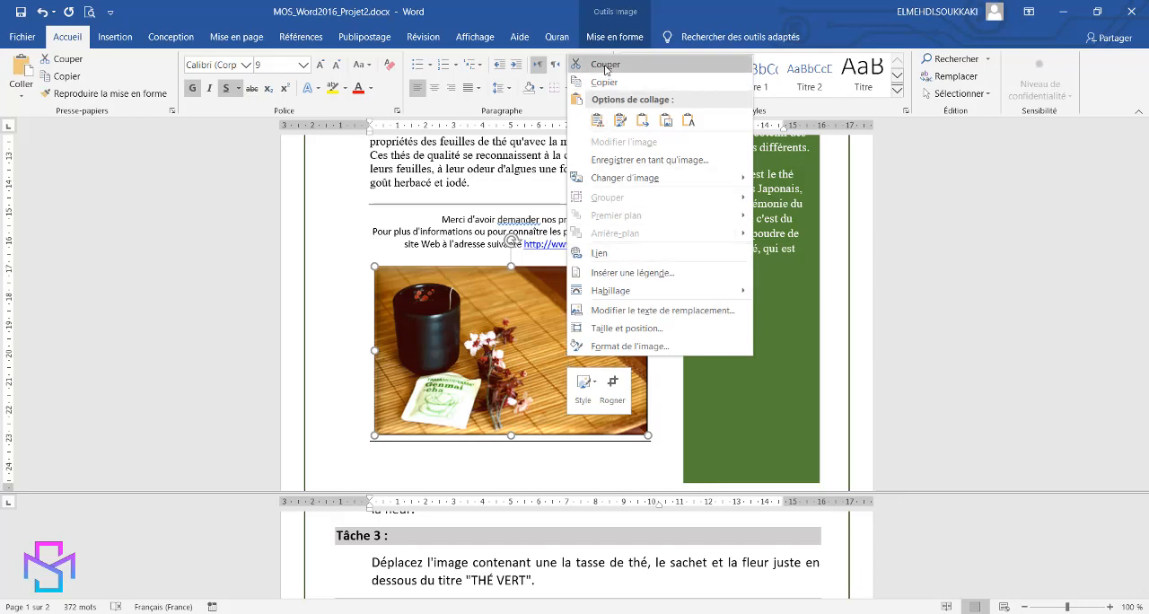
left_click(547, 362)
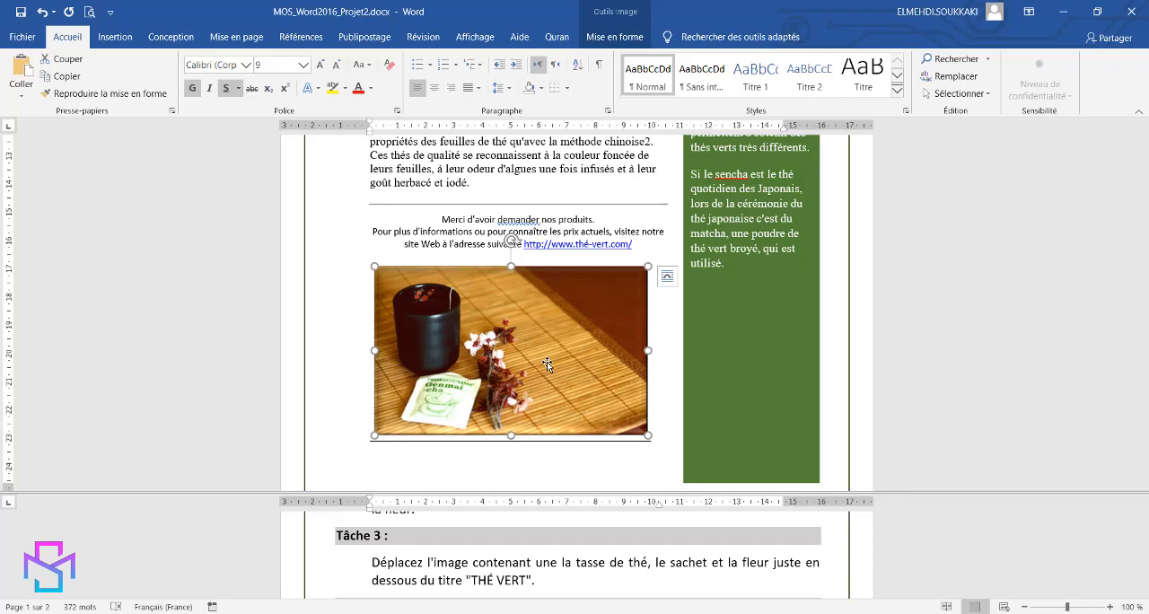
key("ctrl+x")
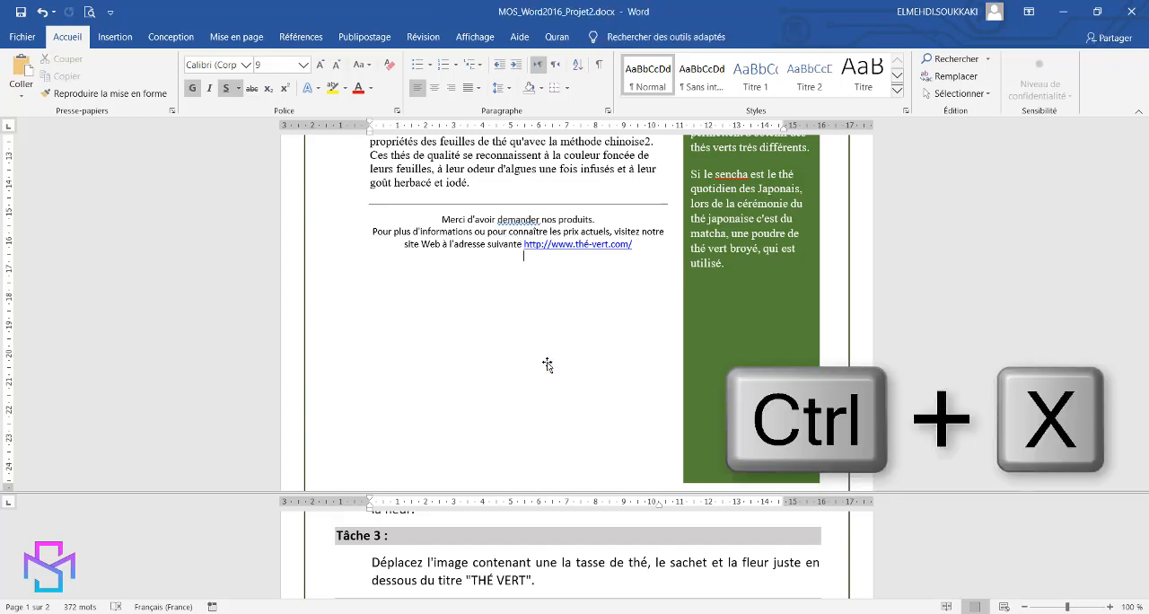
scroll(548, 364, "up", 8)
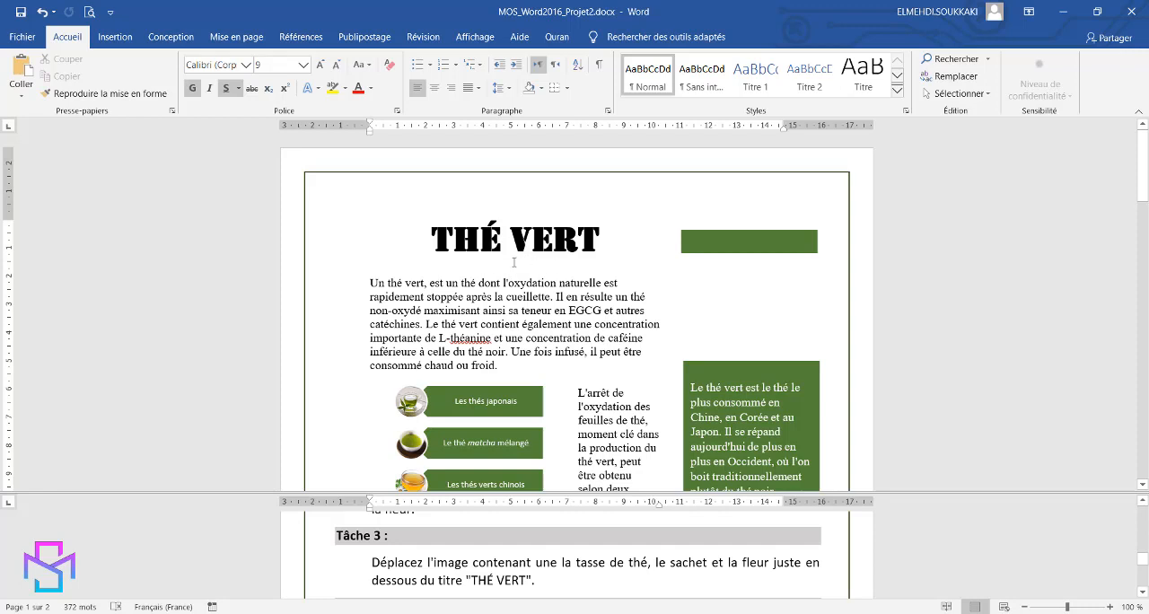
left_click(502, 266)
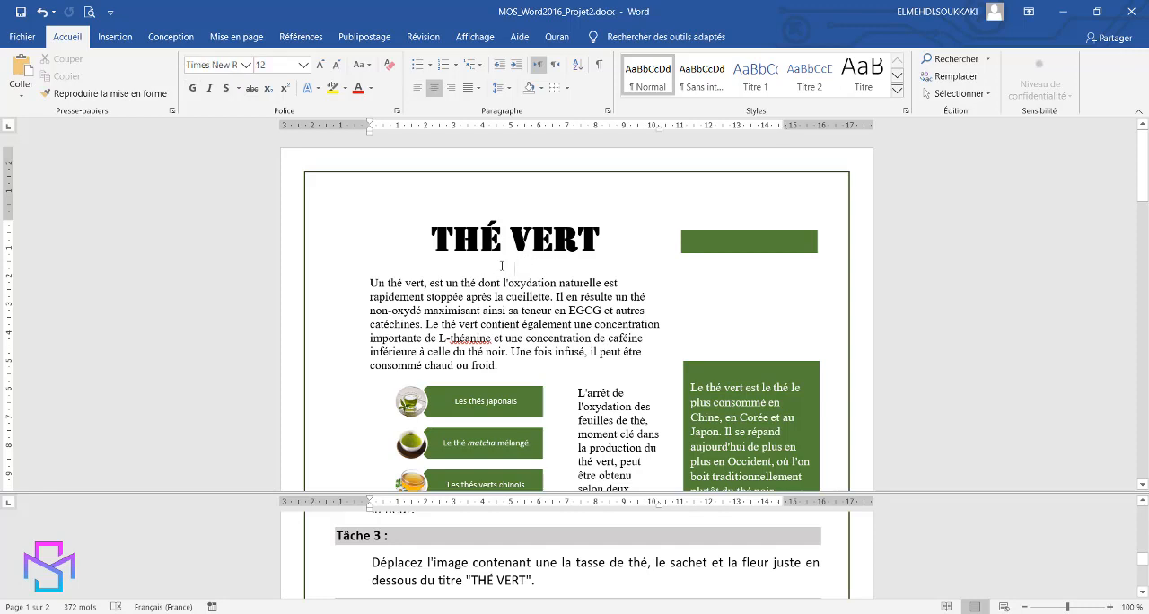
key("ctrl+v")
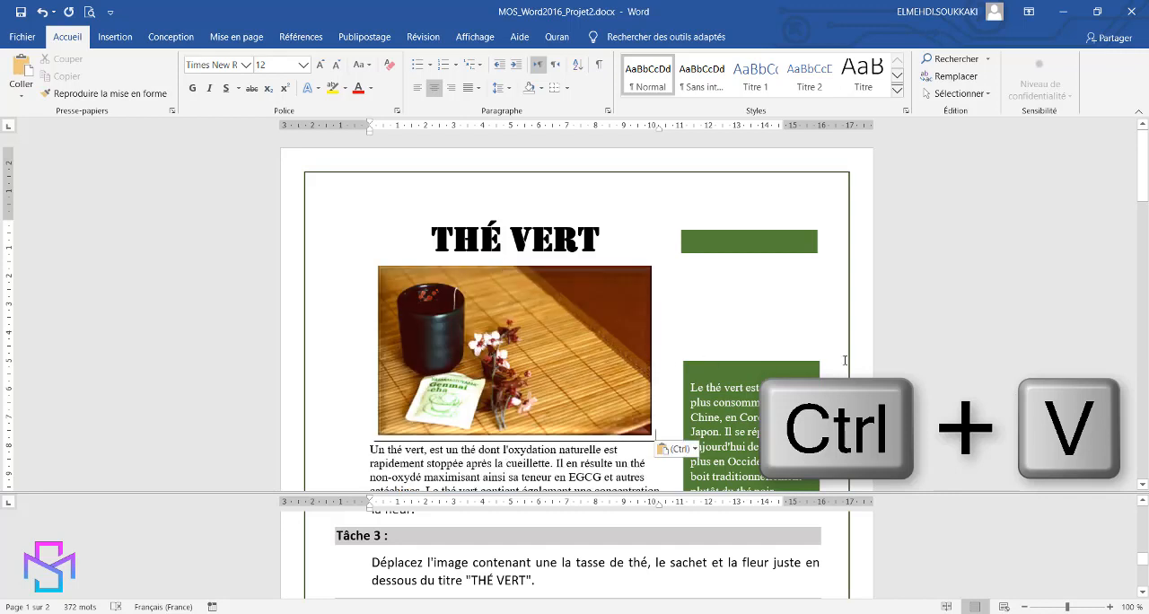
Insert the picture bol de thé vert.jpg from the objets_des_projets folder below the text in the green text box.
left_click(954, 560)
scroll(952, 557, "down", 2)
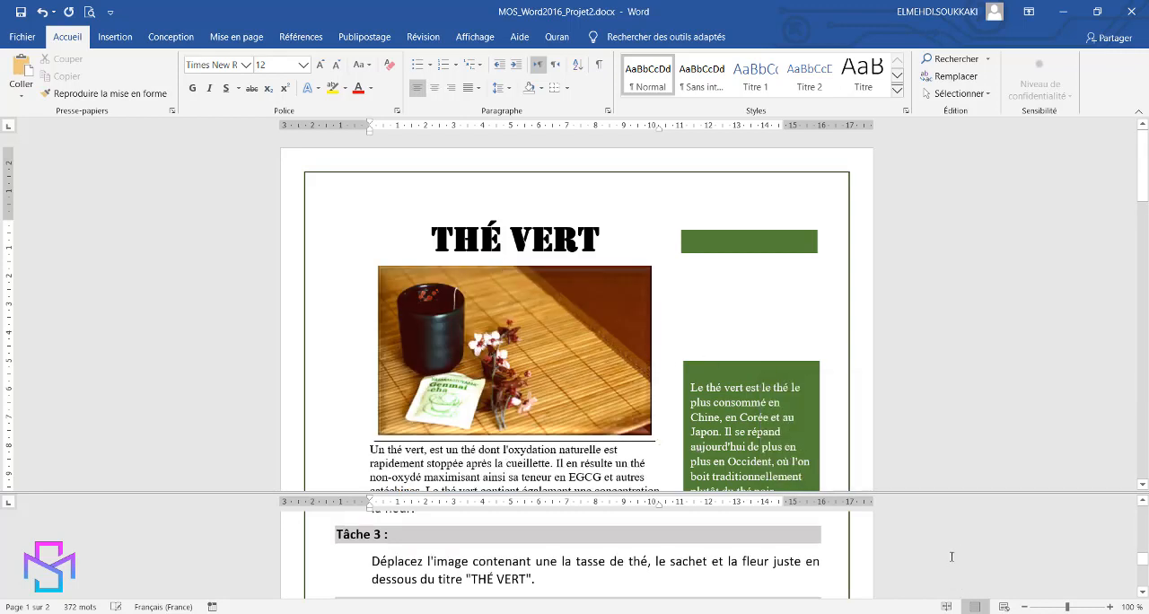
scroll(952, 557, "down", 1)
scroll(952, 557, "up", 1)
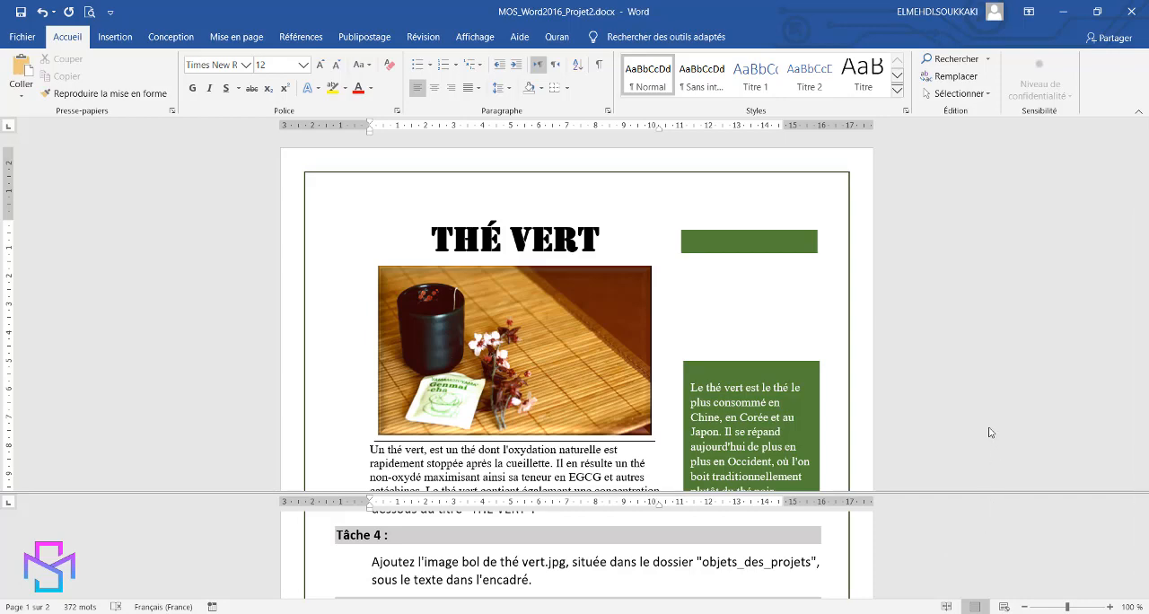
left_click(950, 387)
scroll(950, 387, "down", 3)
scroll(950, 387, "down", 6)
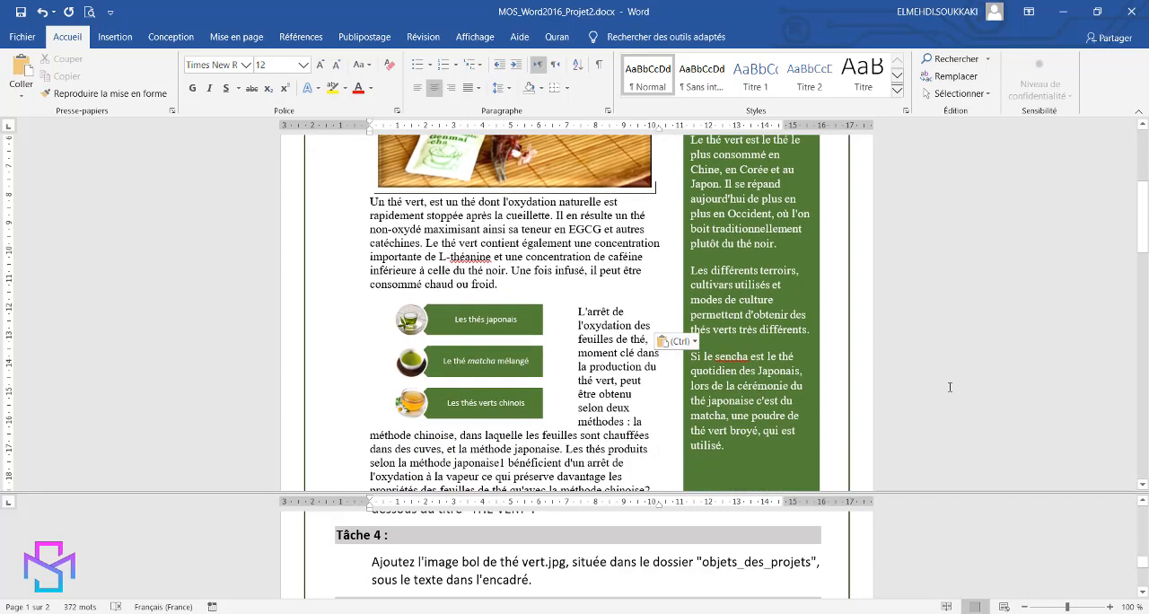
left_click(721, 414)
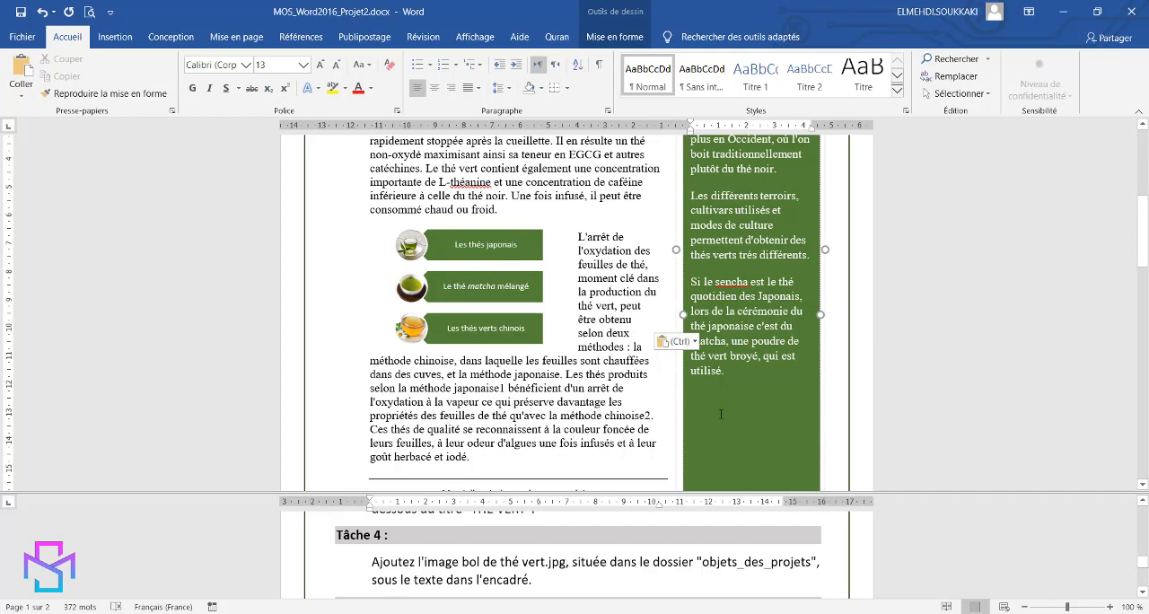
left_click(113, 40)
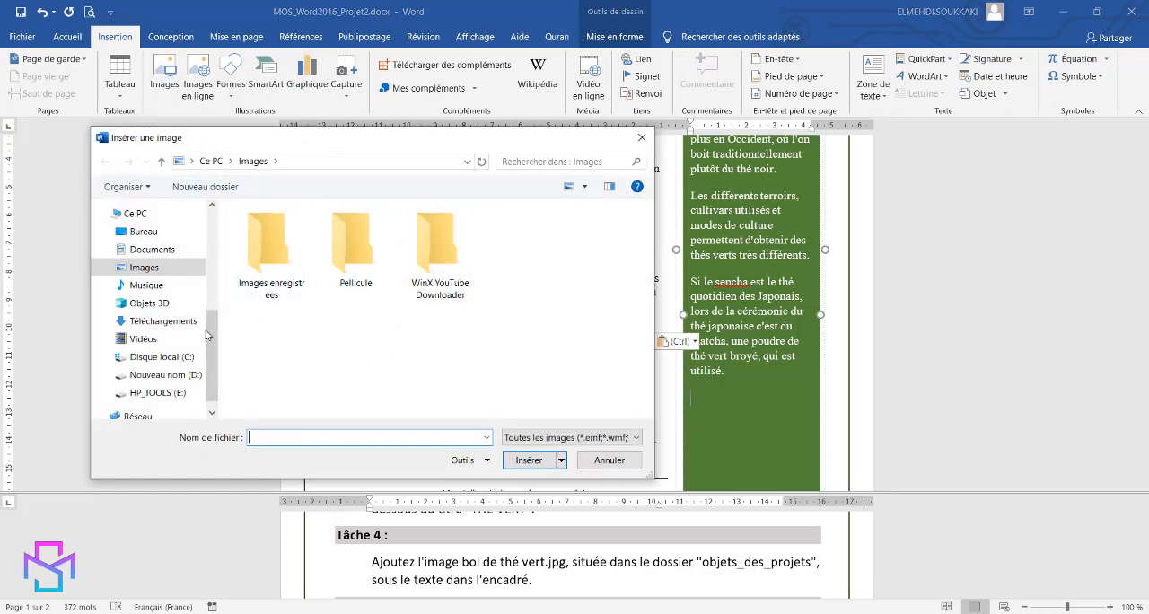
left_click(148, 233)
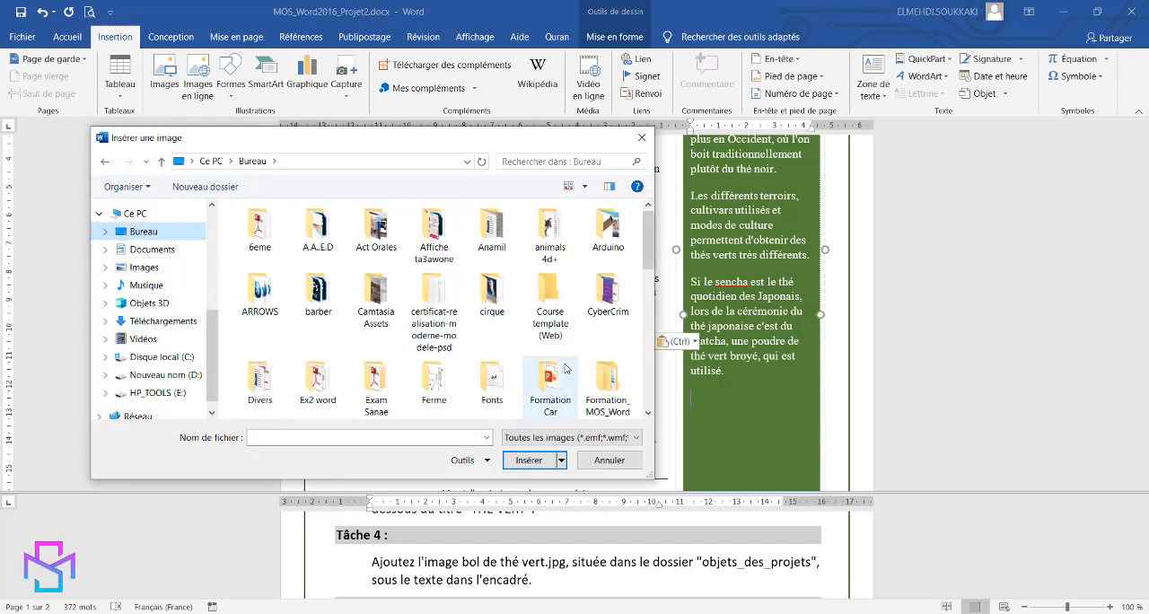
double_click(608, 388)
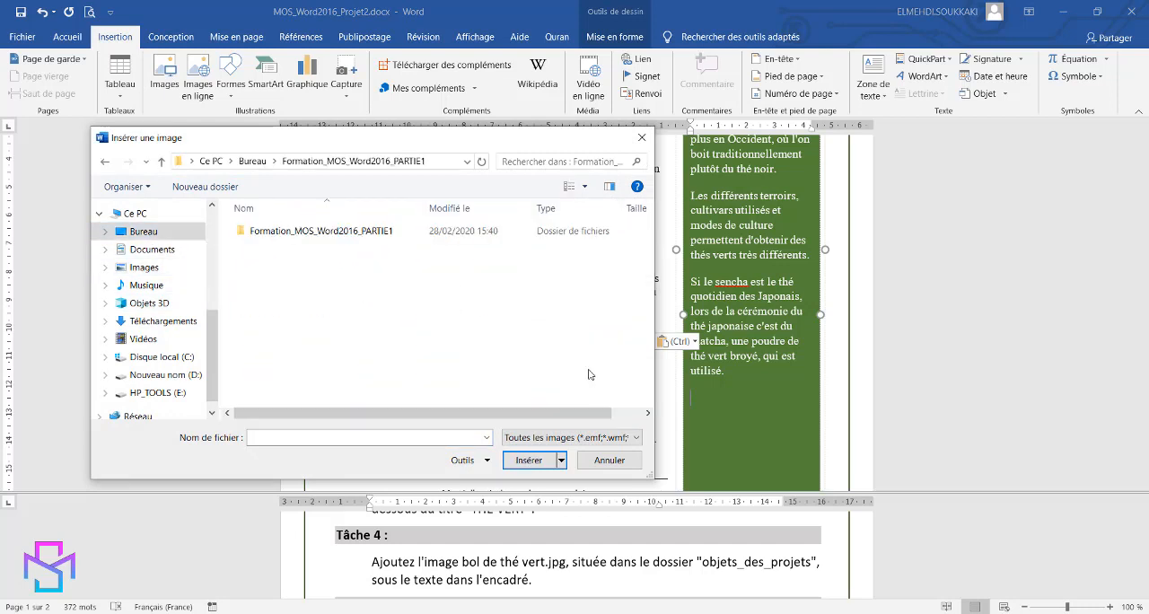
double_click(289, 230)
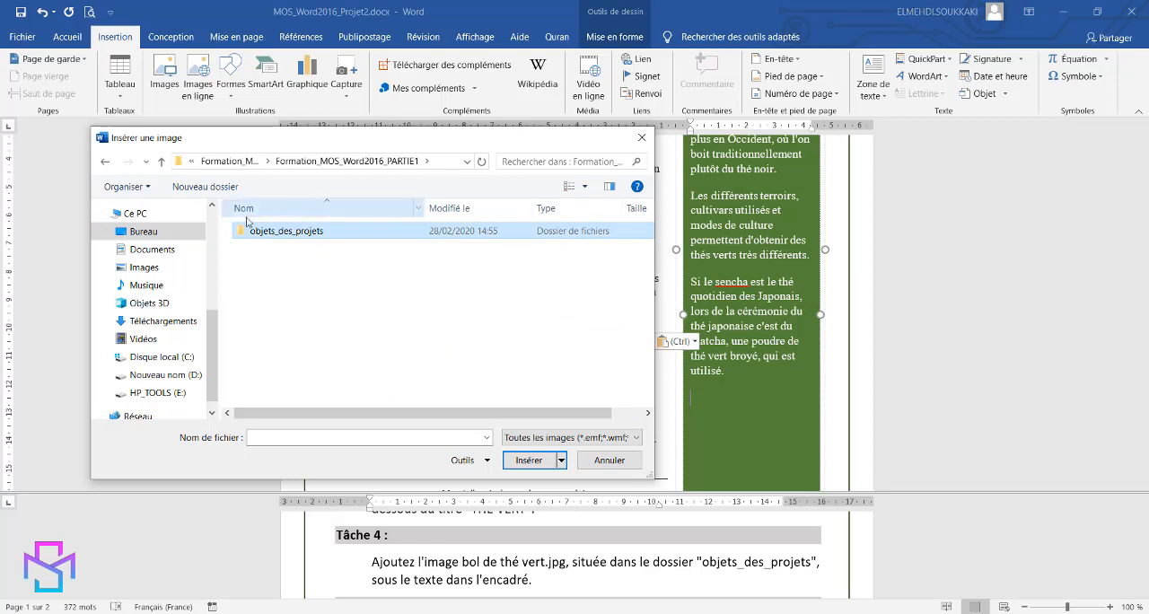
double_click(290, 235)
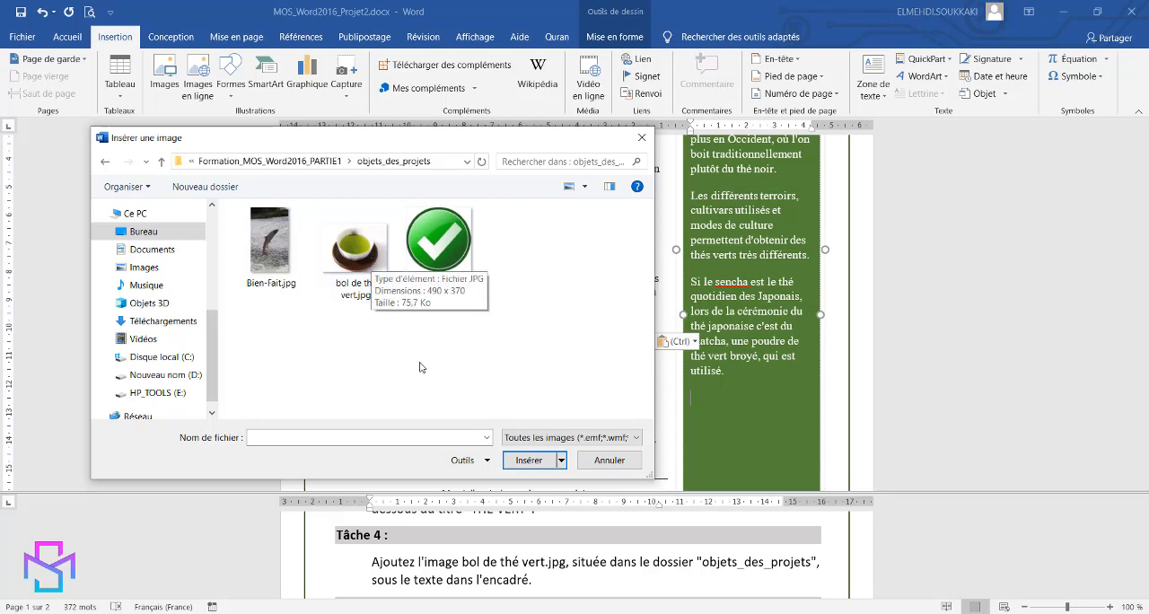
left_click(368, 256)
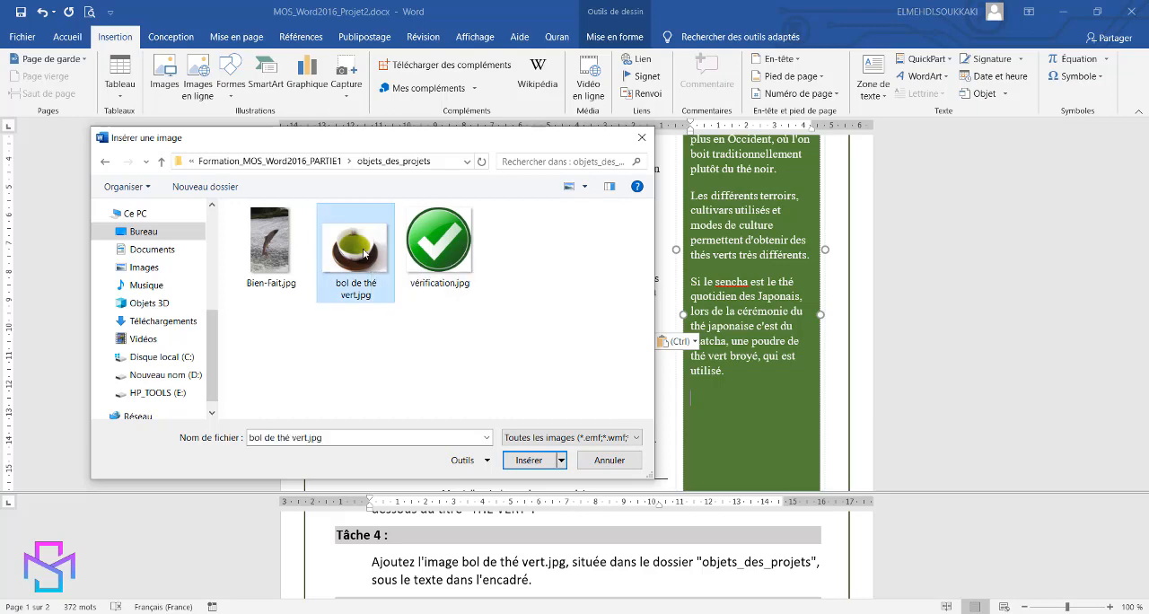
left_click(528, 461)
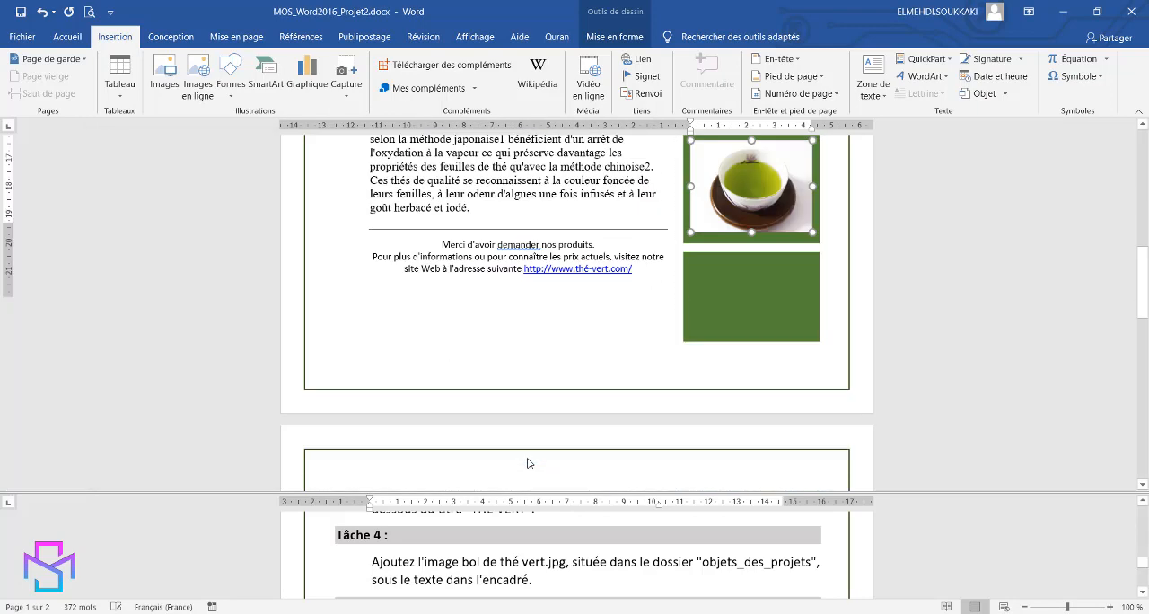
scroll(964, 377, "down", 3)
scroll(991, 362, "up", 3)
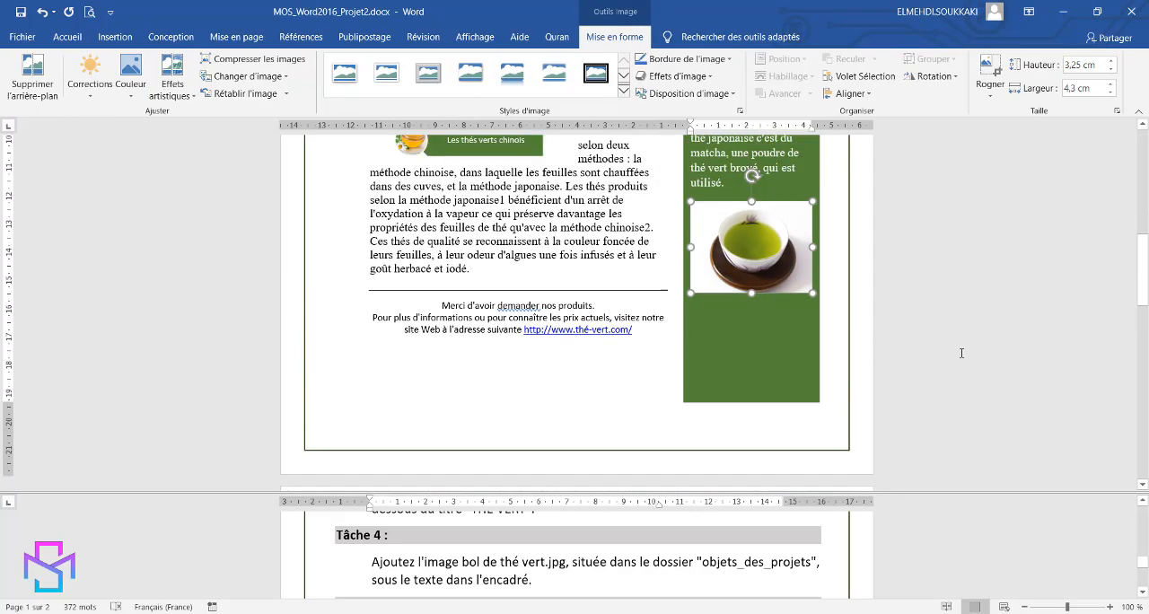
Reorder the SmartArt graphic so that "Les thés verts chinois" comes above "Le thé matcha mélangé".
left_click(925, 554)
scroll(924, 551, "down", 3)
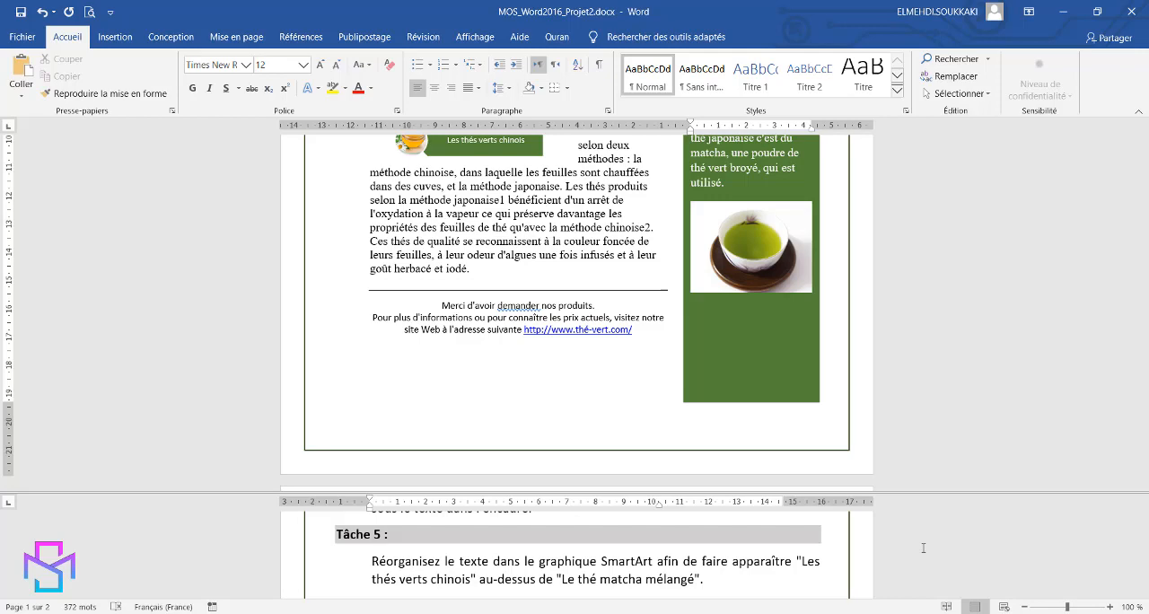
scroll(1046, 356, "up", 3)
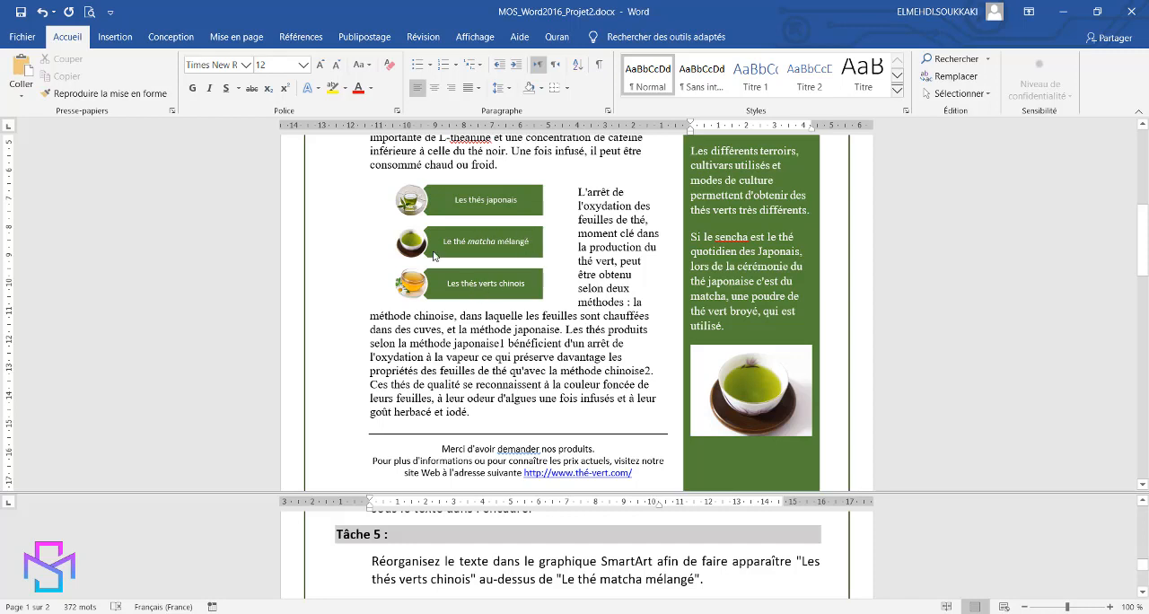
left_click(498, 296)
left_click(499, 296)
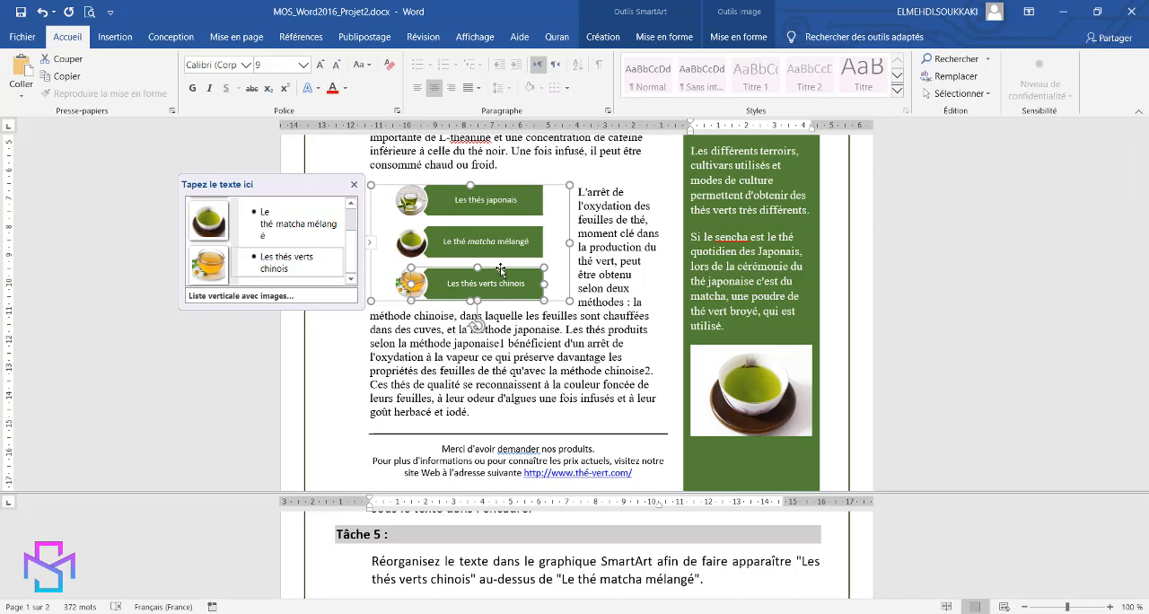
left_click(602, 37)
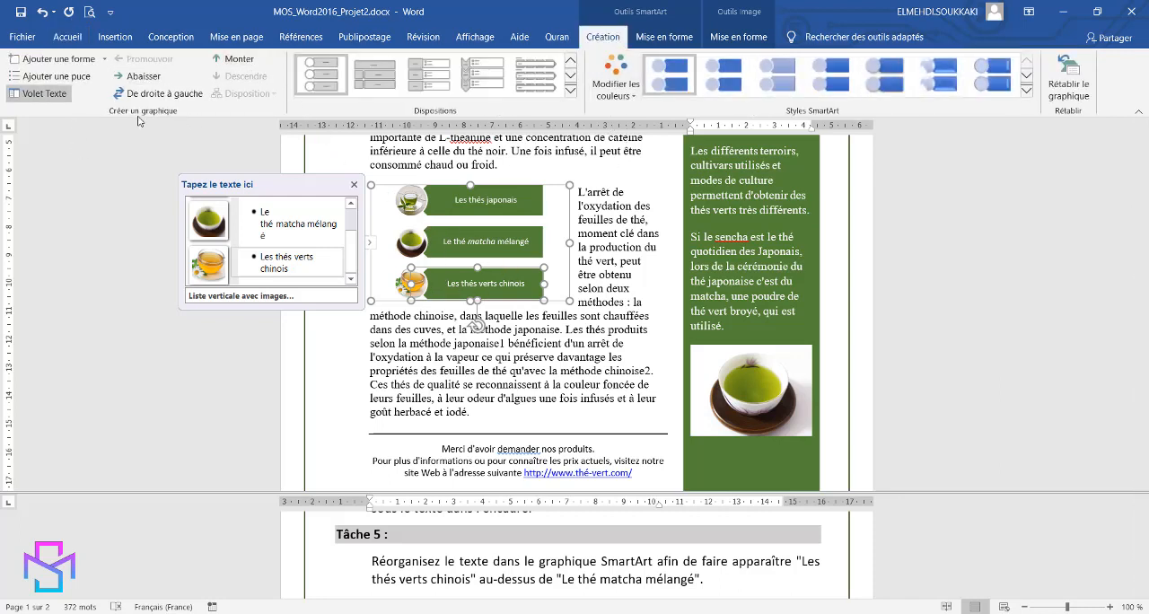
left_click(239, 59)
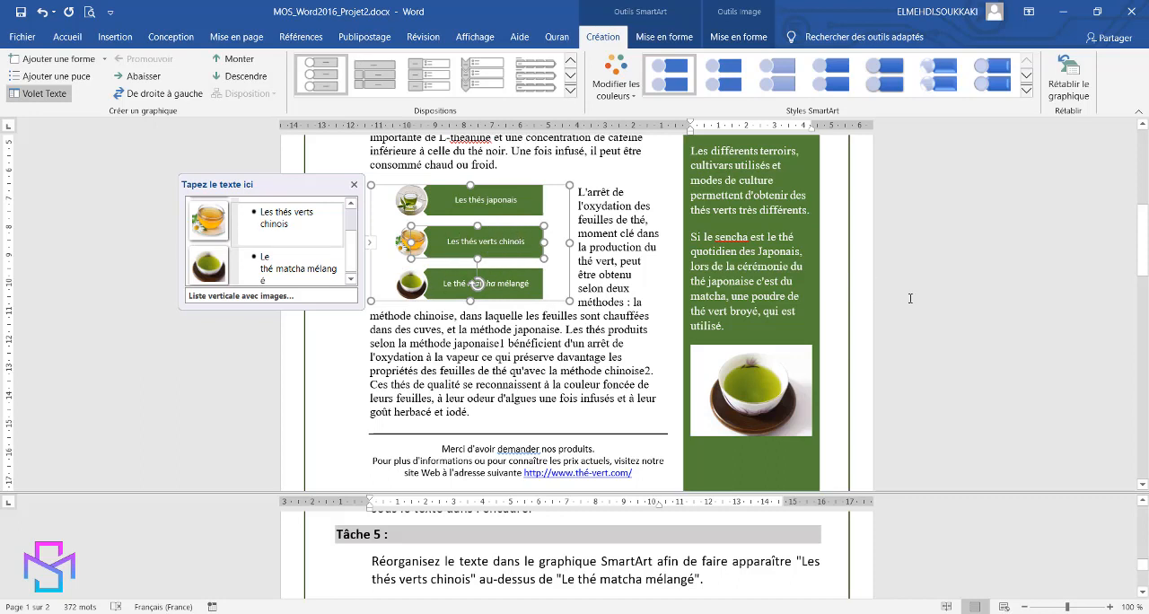
left_click(959, 337)
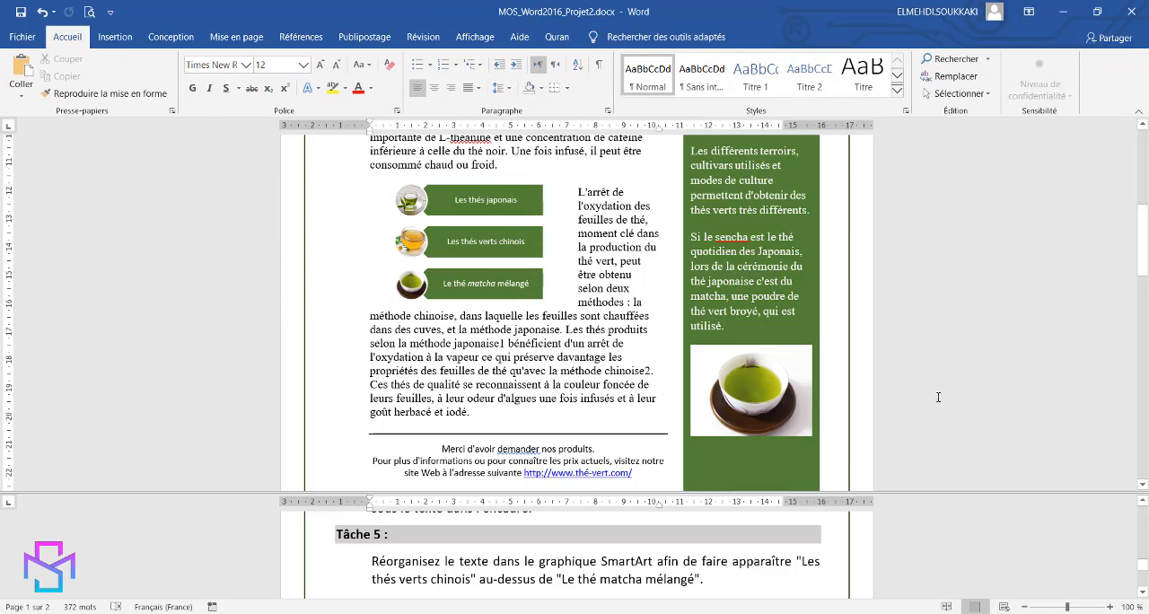